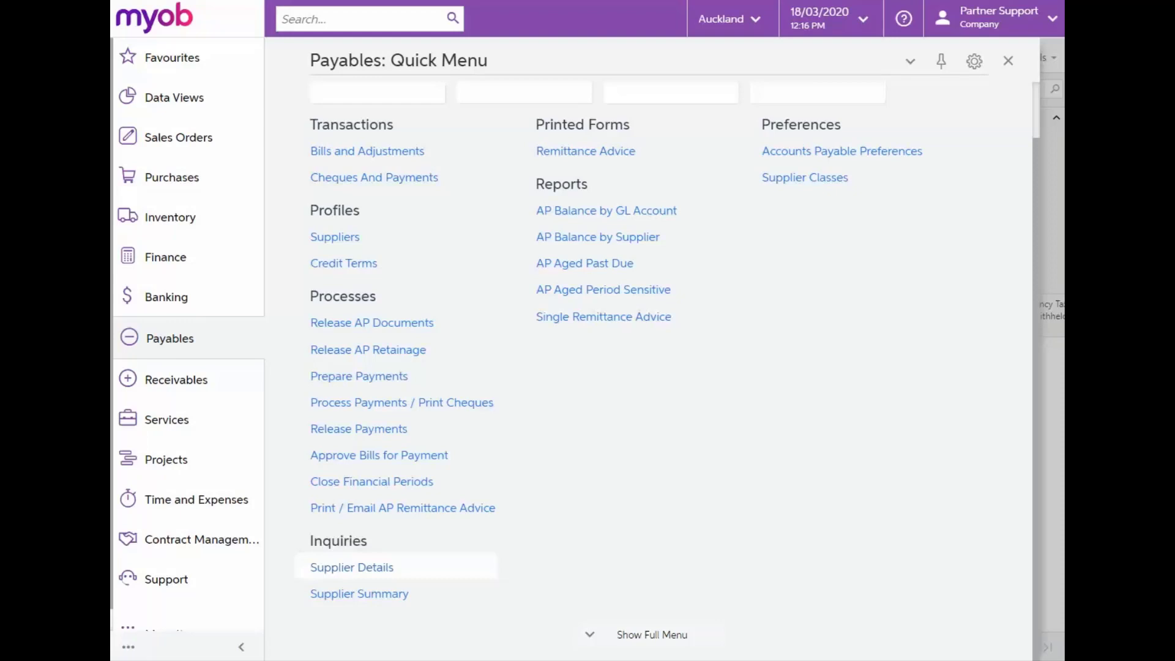
Create a new debit adjustment in Bills and Adjustments for the supplier Emperor Office Equipment
left_click(375, 153)
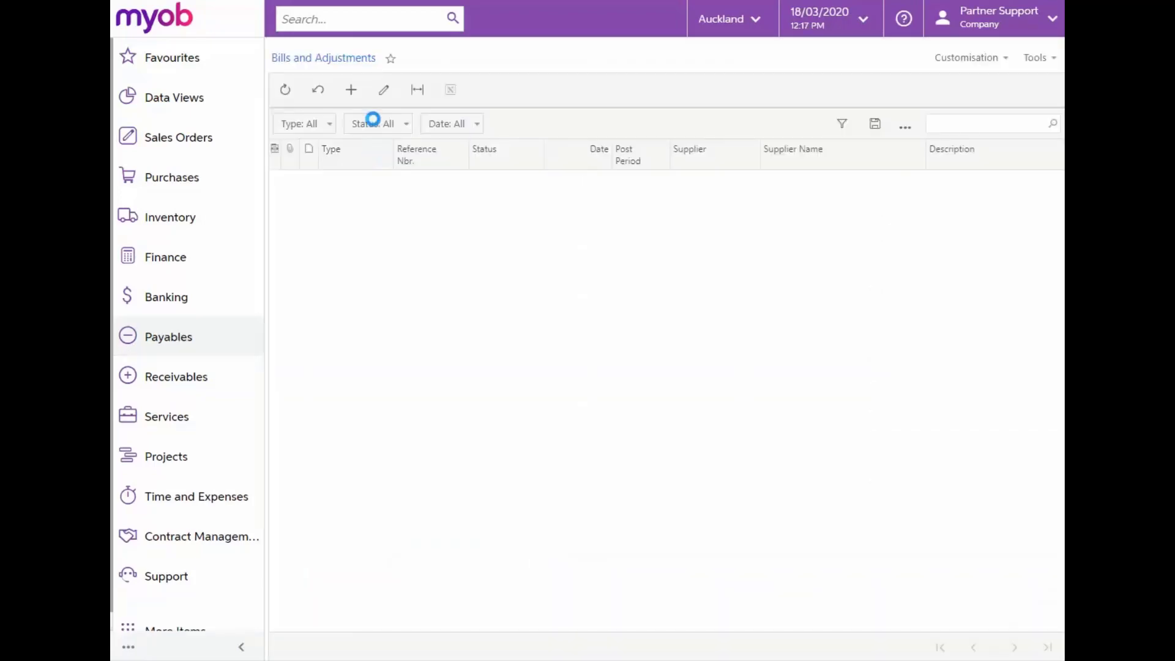
left_click(352, 91)
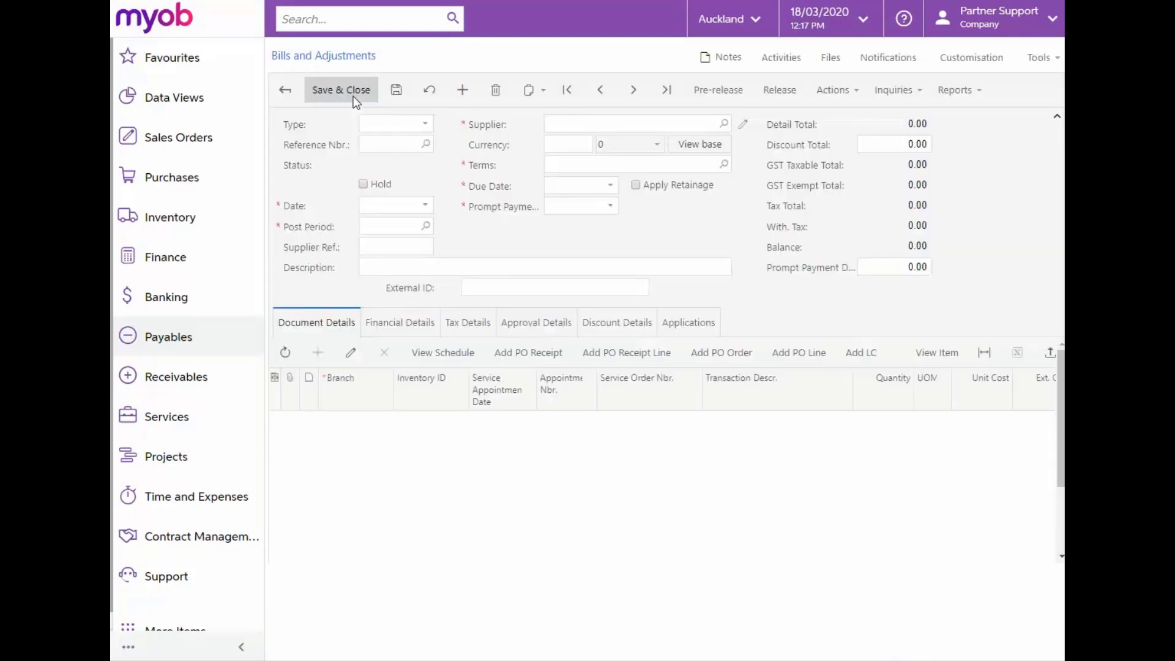
left_click(425, 124)
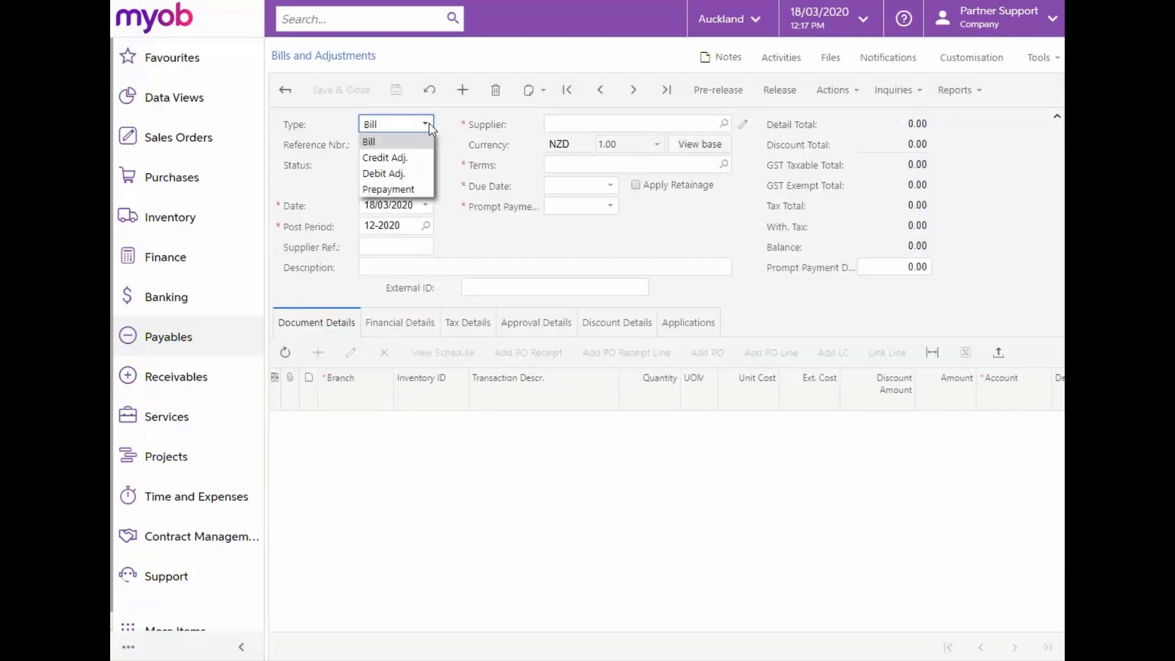
left_click(380, 171)
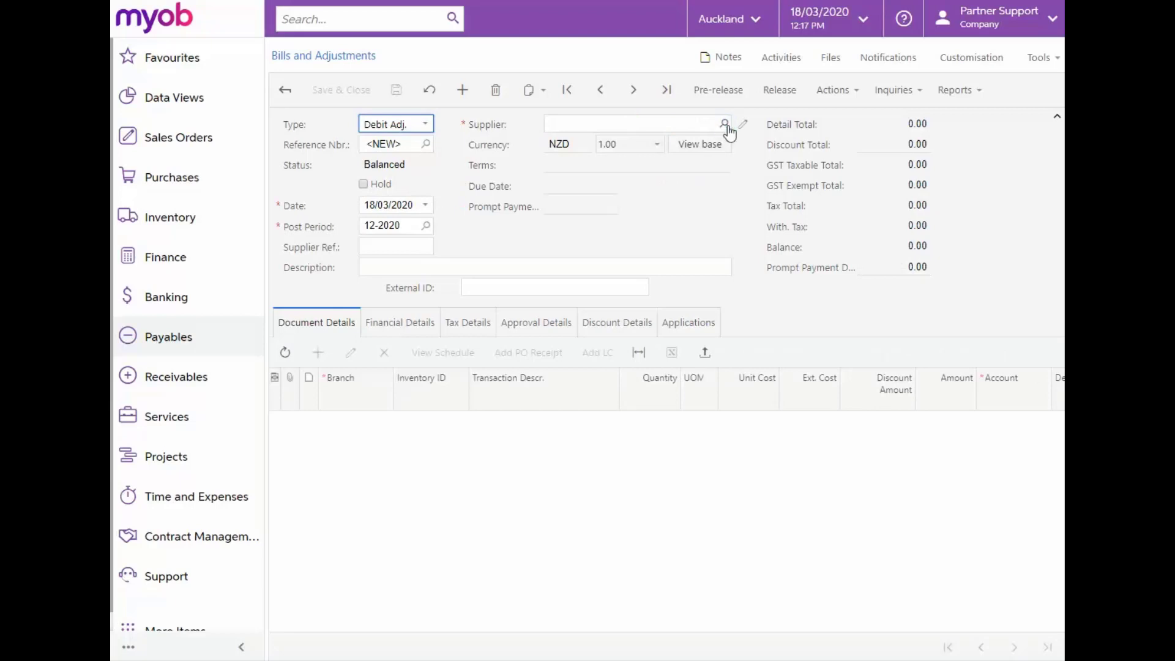
left_click(724, 124)
type("emp")
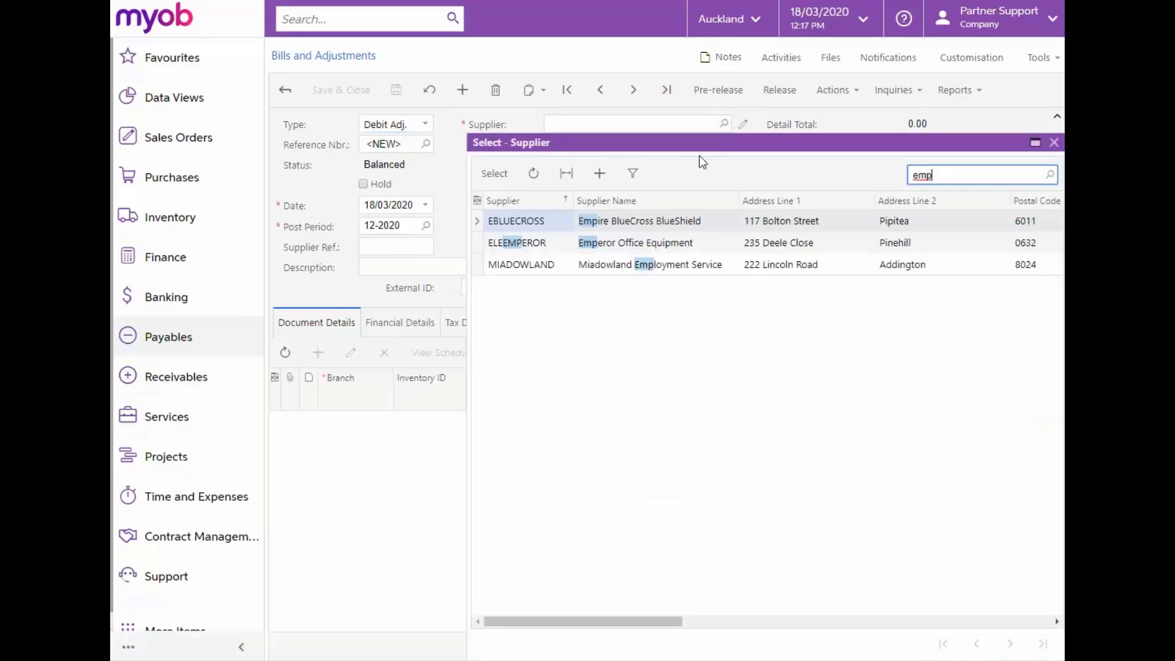
double_click(642, 243)
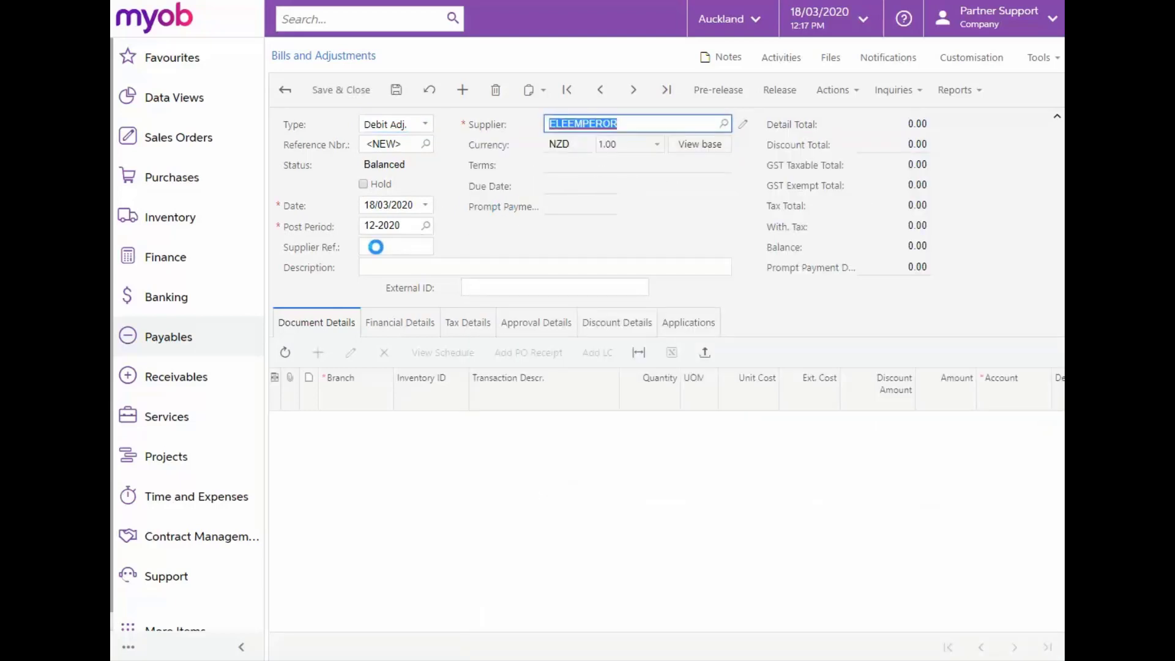
Enter EO2088 as the supplier reference and "Cash Refund EO2088" as the description of the debit adjustment
left_click(376, 247)
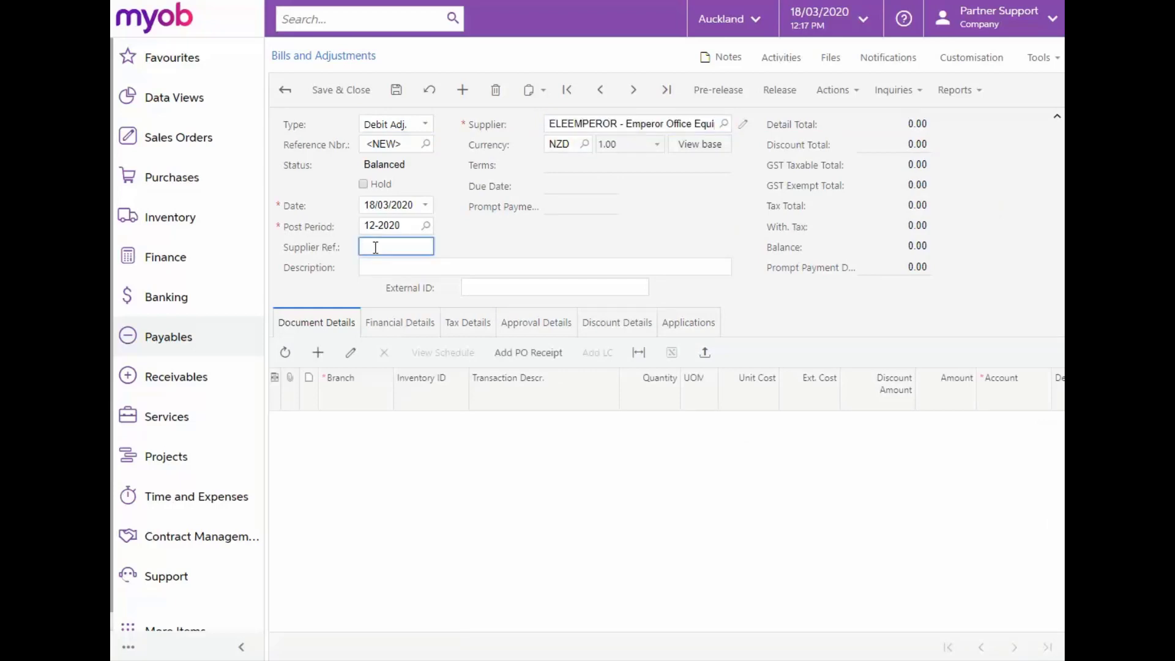
type("EO2088")
key("Tab")
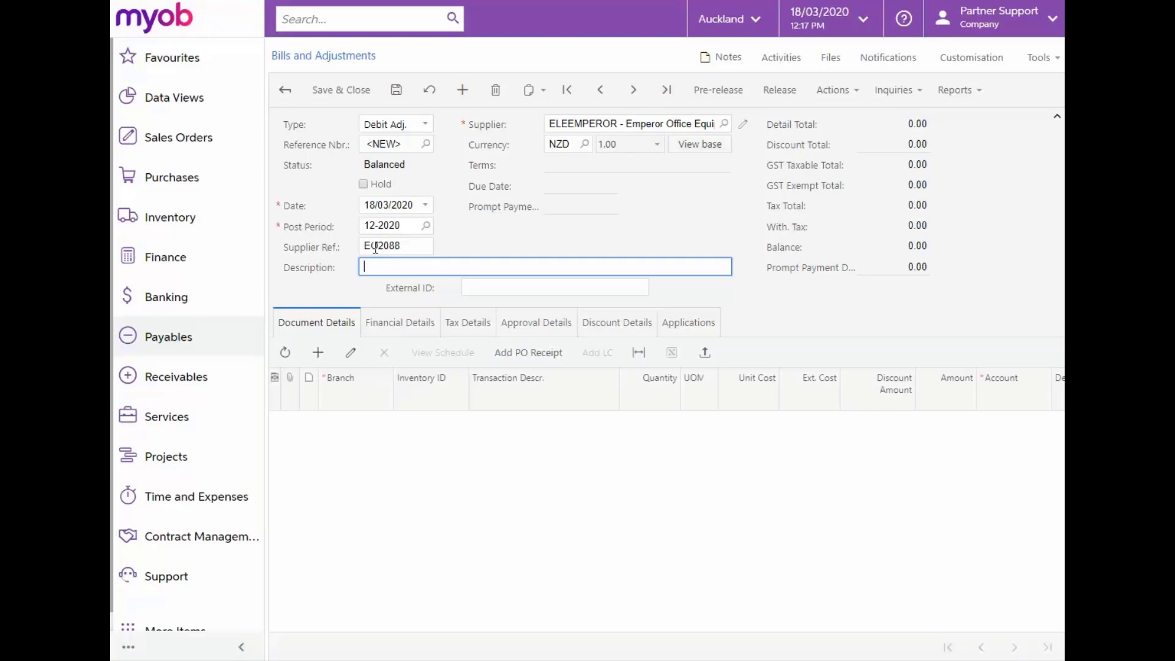
type("Cash Refund EO2088")
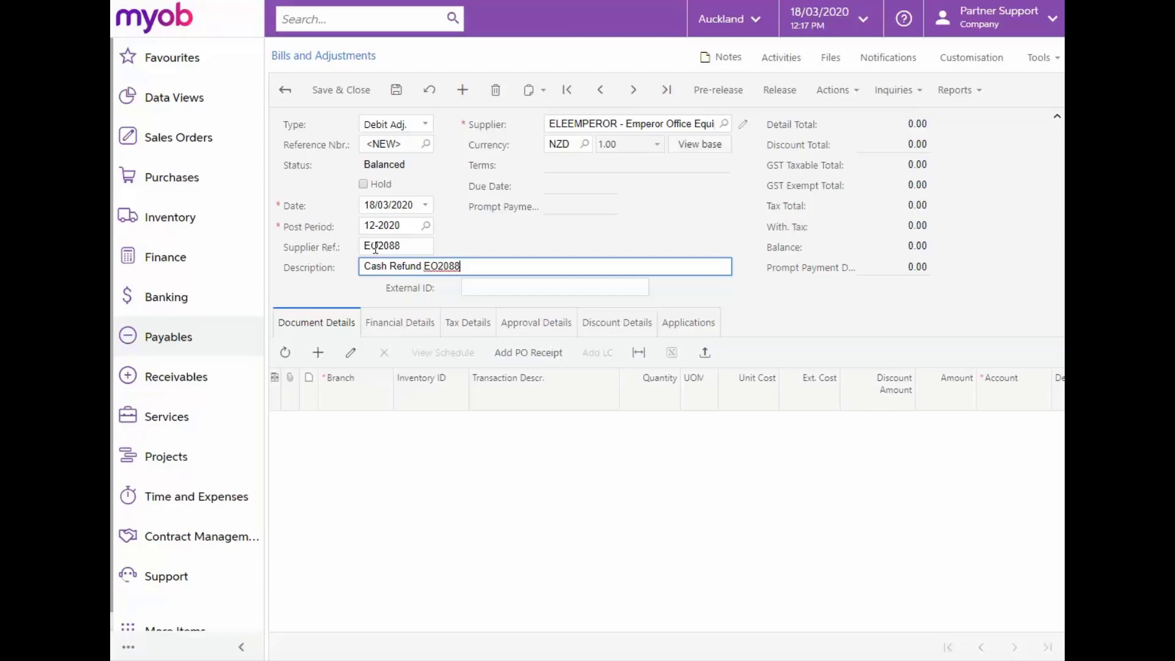
Add a document detail line with the transaction description "Cash Refund EO2088" and a unit cost of 61.30
left_click(319, 353)
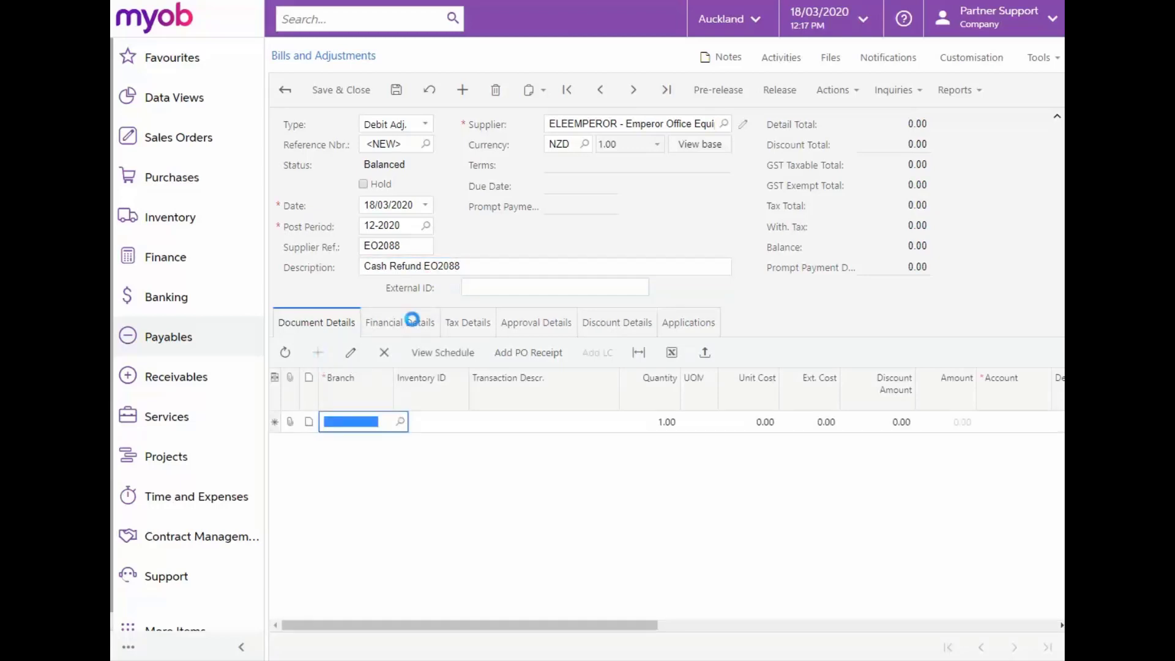
triple_click(466, 266)
key("ctrl+c")
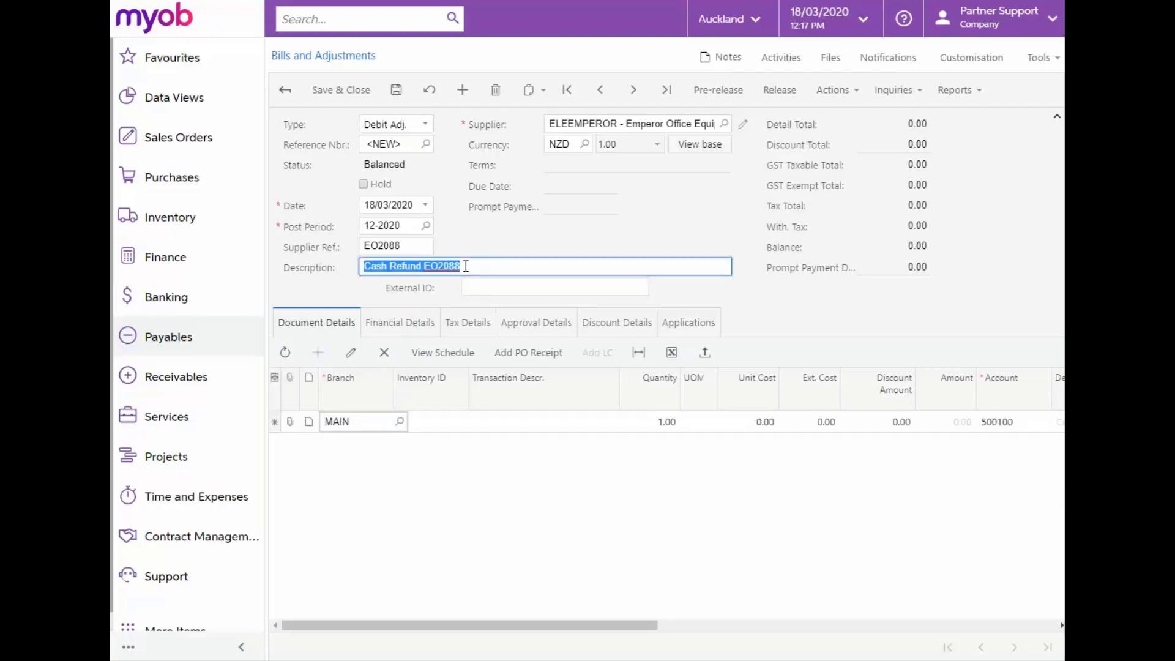
left_click(489, 423)
key("ctrl+v")
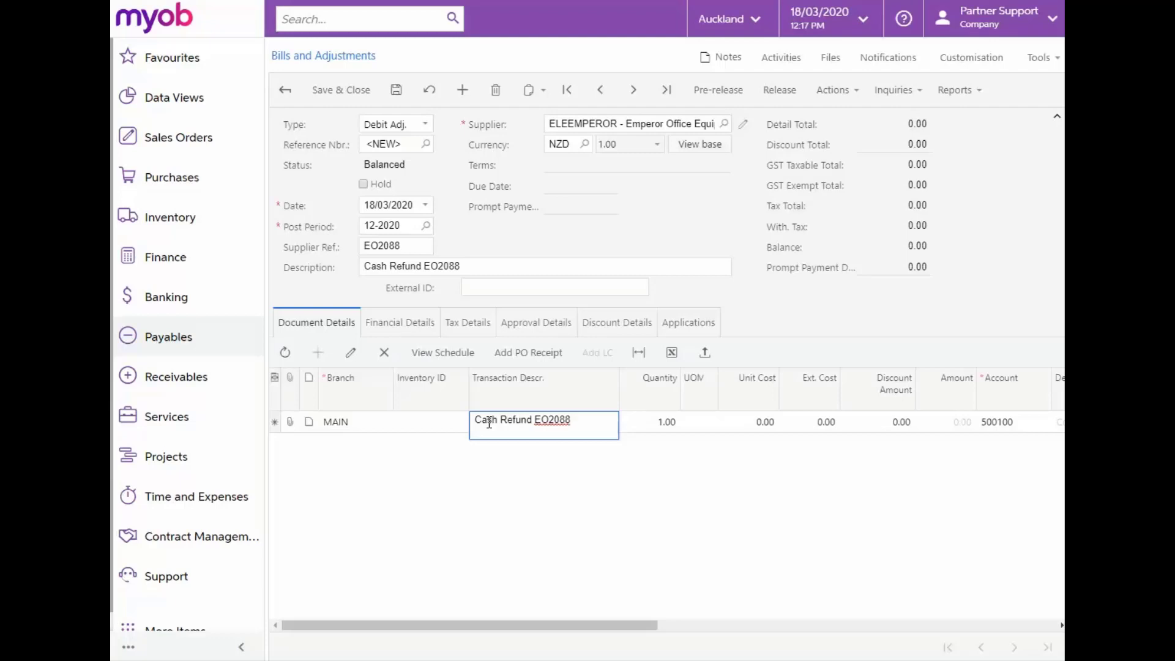
key("Tab")
key("Tab")
key("Tab")
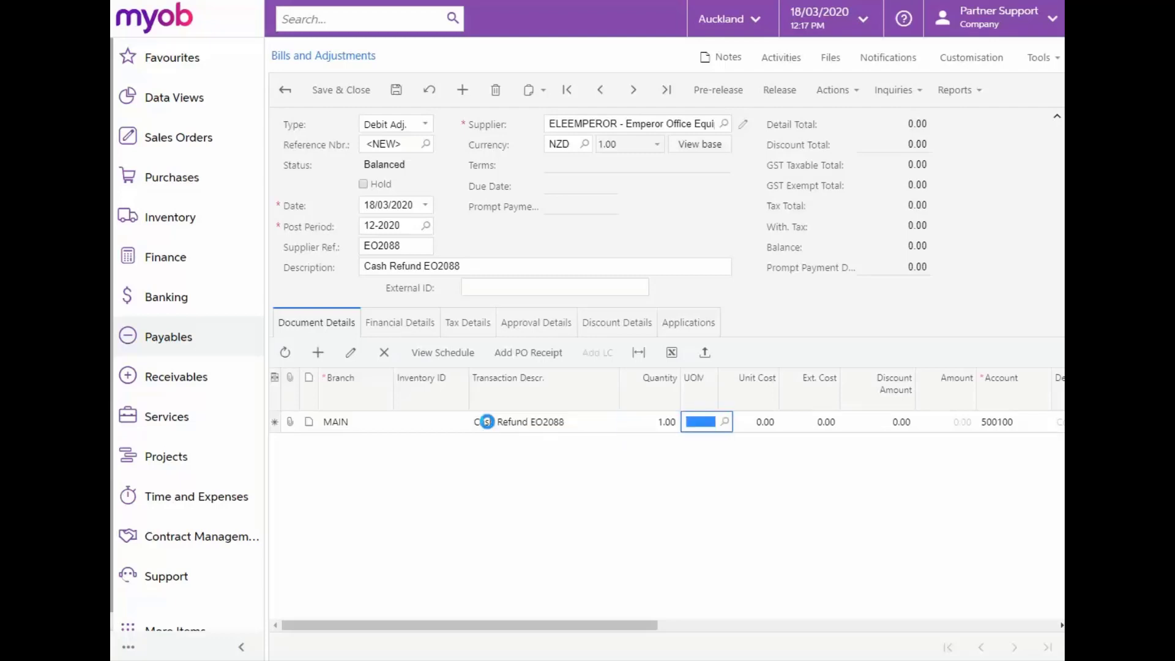
type("61.30")
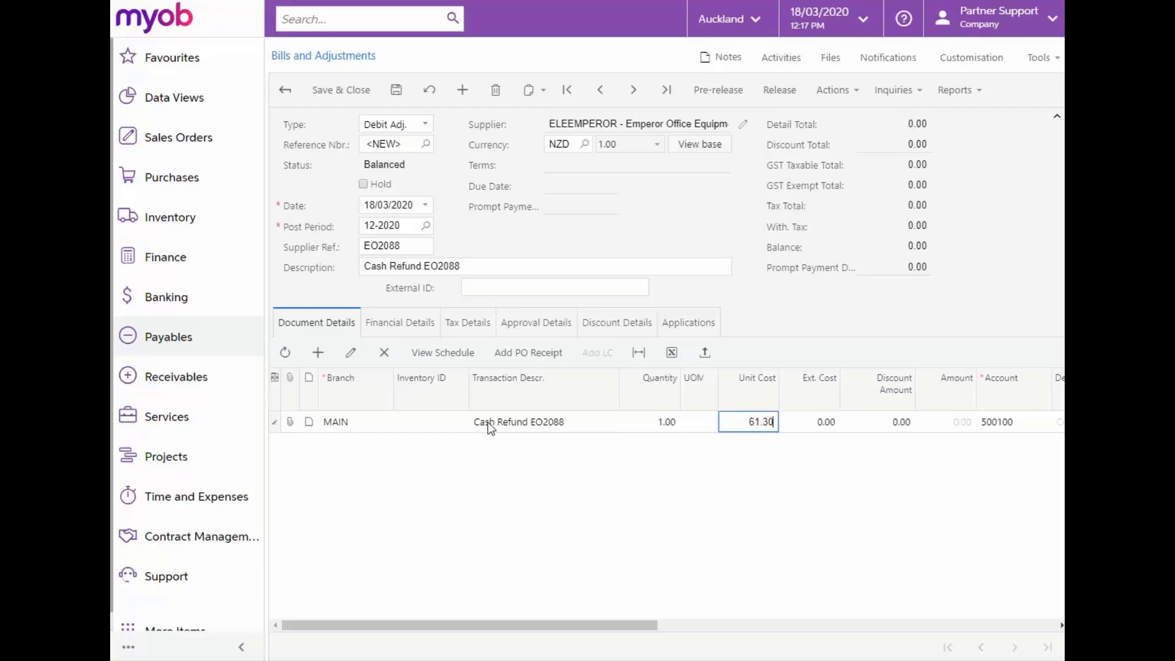
key("Tab")
key("Tab")
key("Tab")
key("Tab")
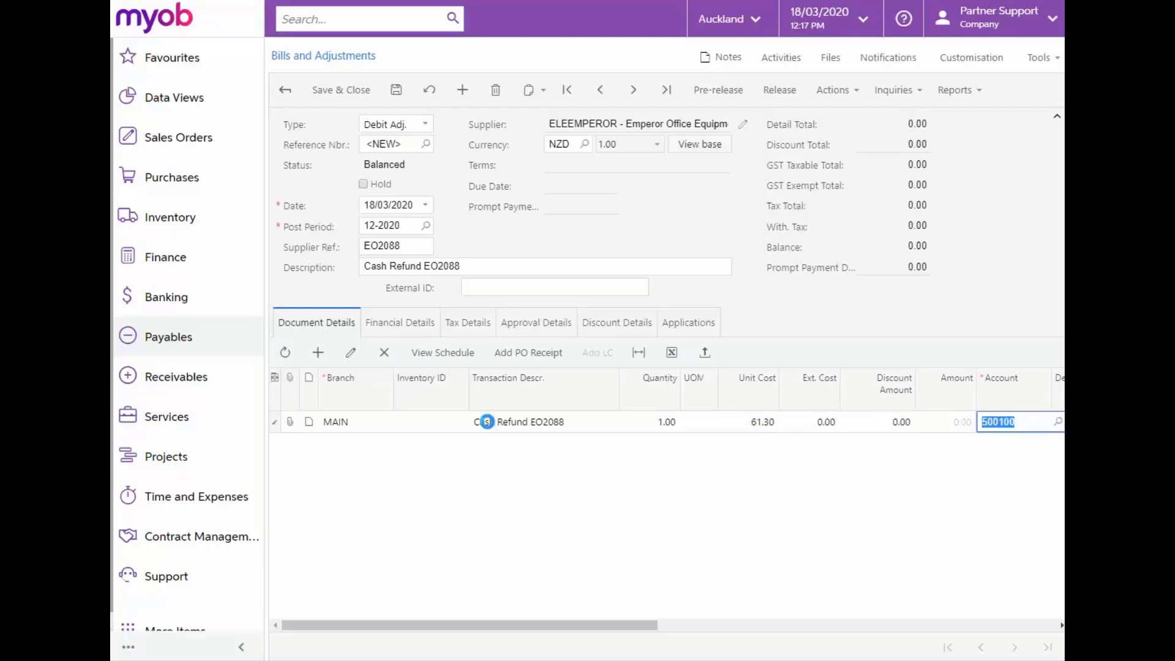
Set the detail line's project to X, keeping the default discount, account and subaccount
key("Tab")
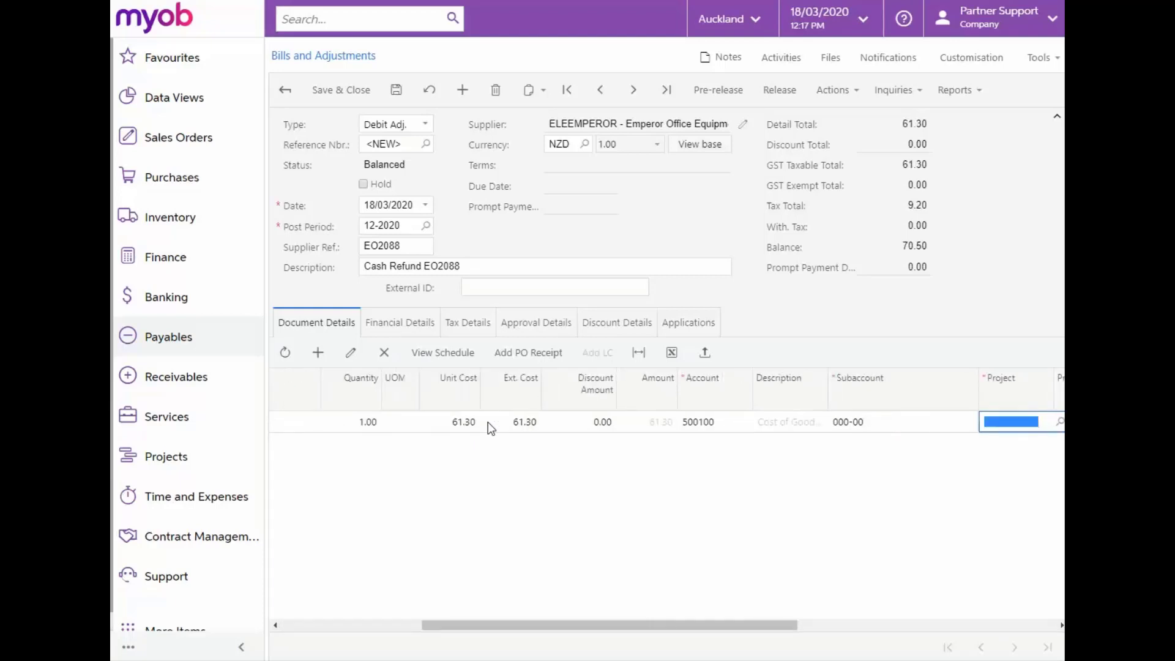
type("X")
key("Tab")
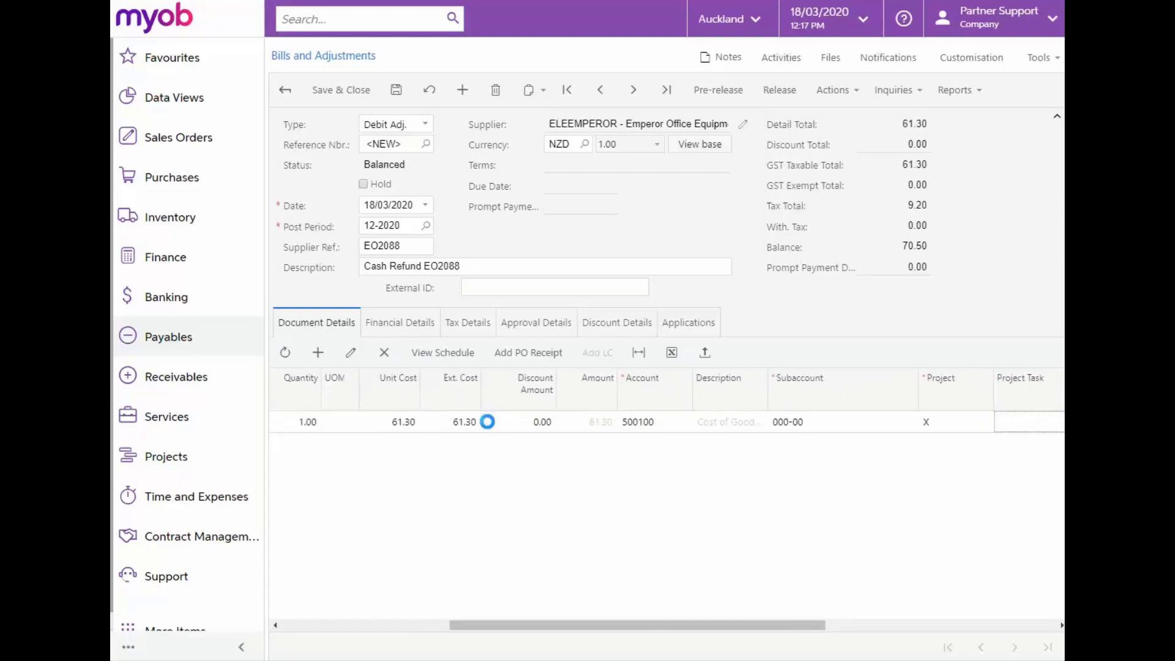
key("Tab")
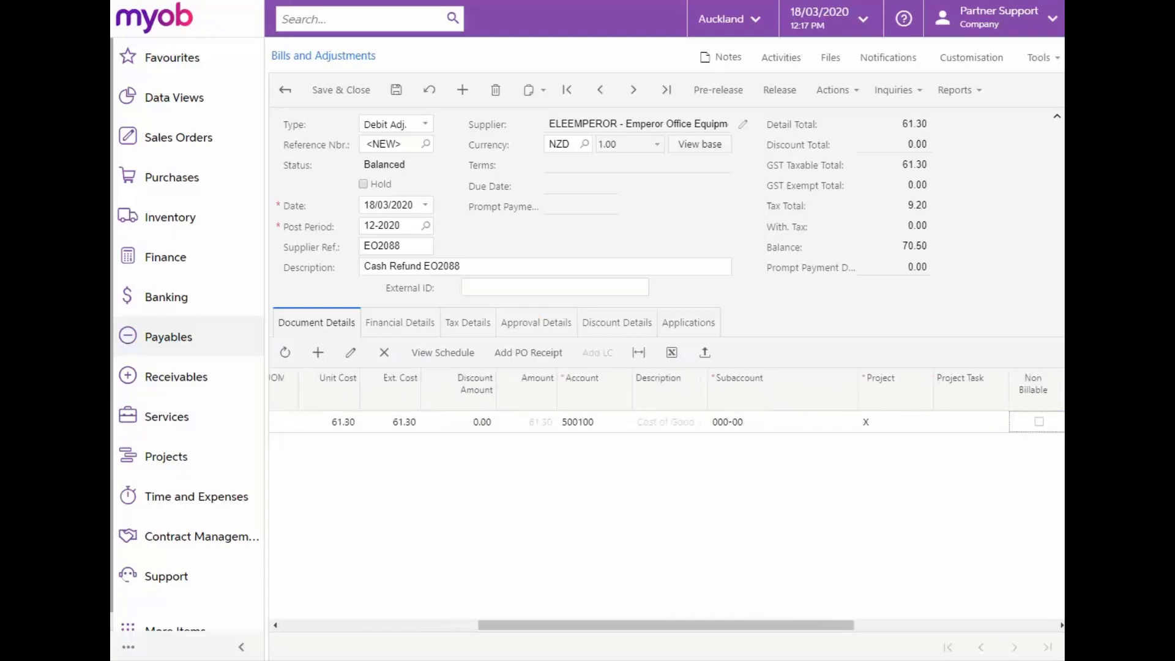
Save and release the debit adjustment, and create a supplier refund from it
left_click(399, 86)
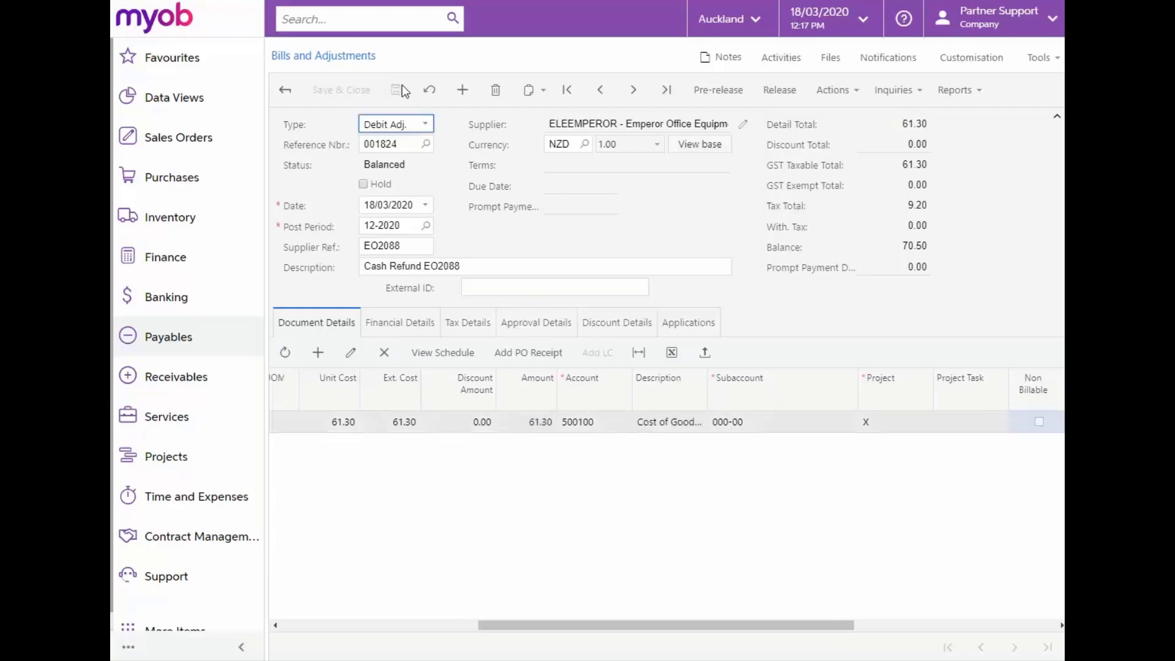
left_click(765, 89)
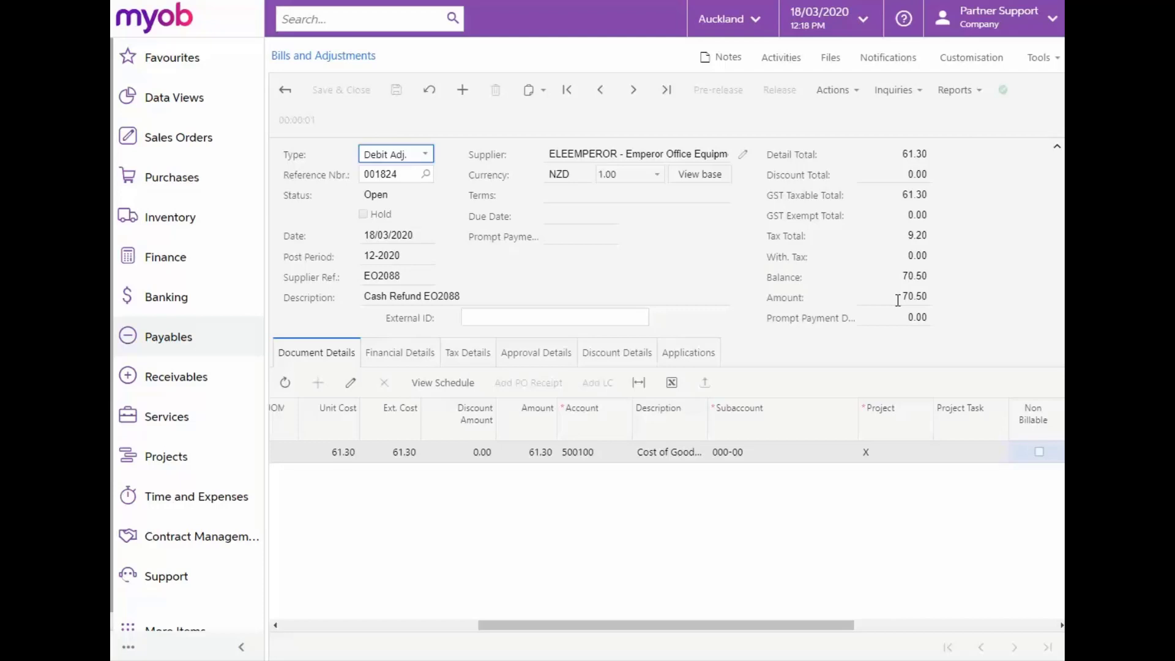
left_click(862, 93)
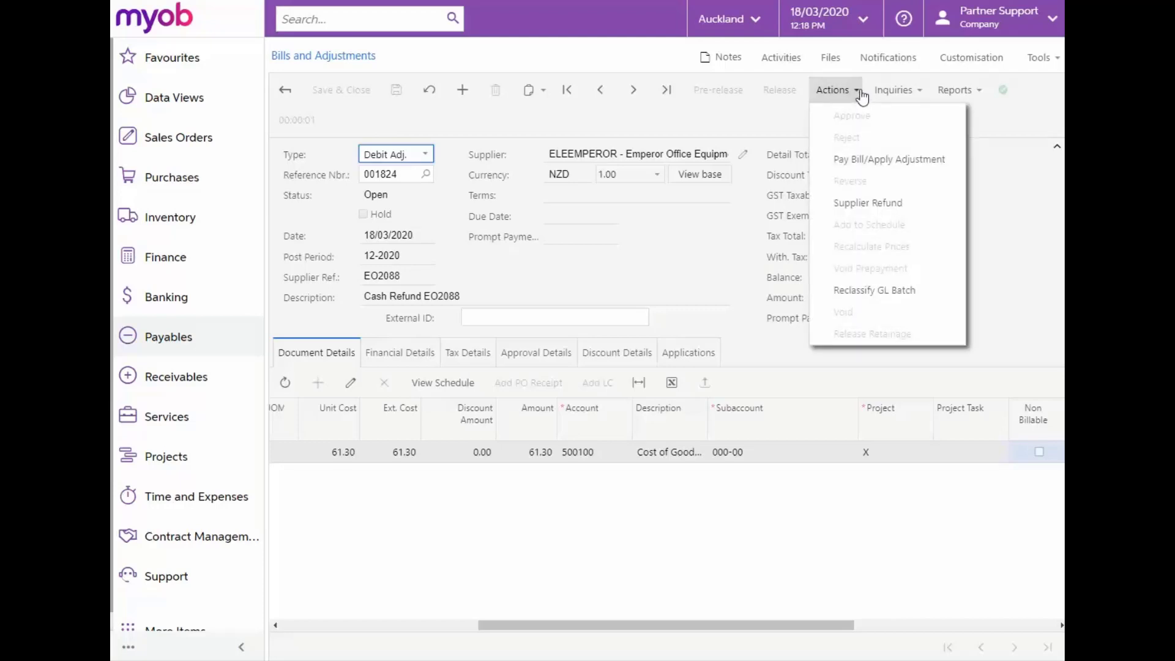
left_click(860, 205)
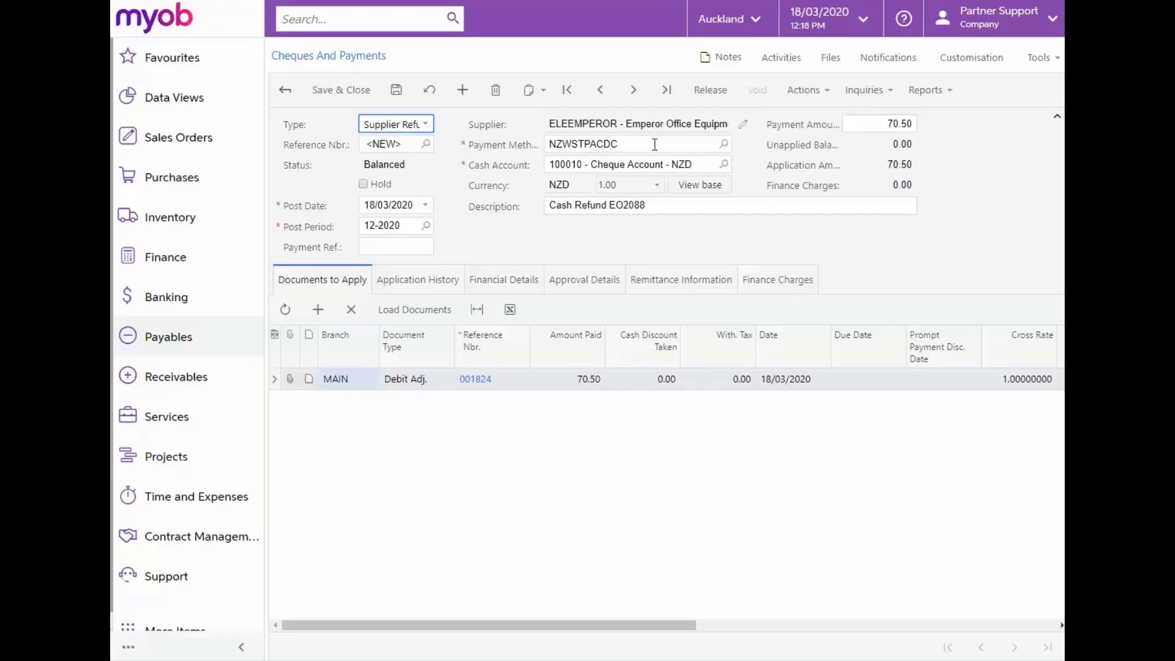
Set the refund's payment method to CASH and its cash account to Cheque Account - NZD
left_click(724, 144)
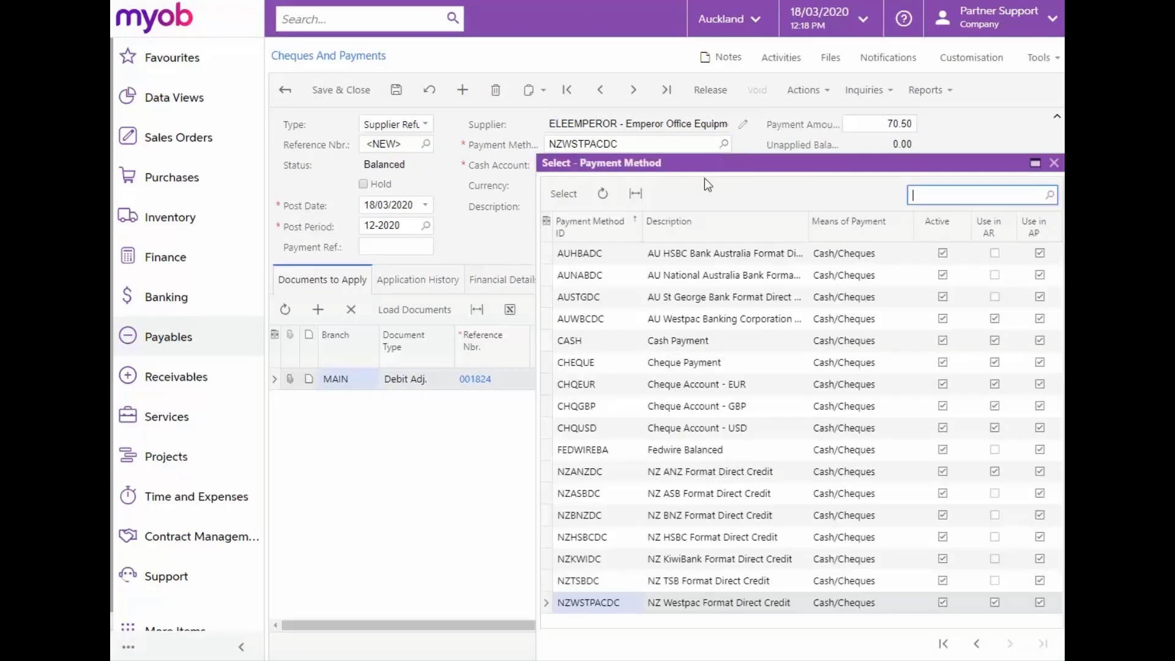
left_click(580, 343)
double_click(580, 343)
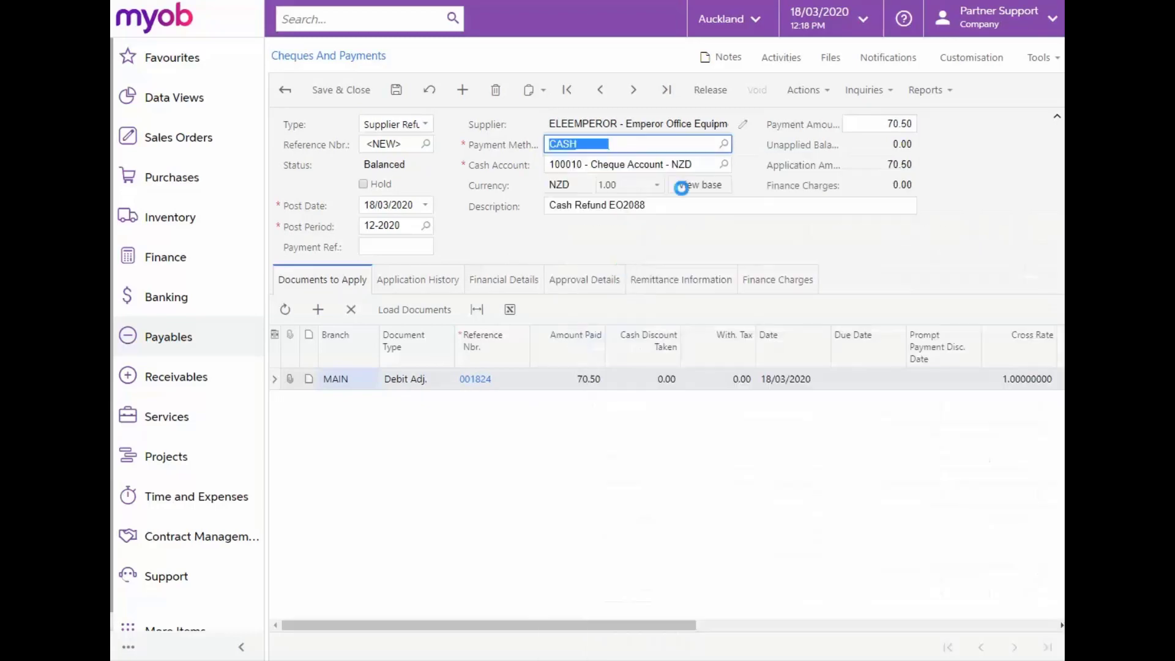
left_click(724, 164)
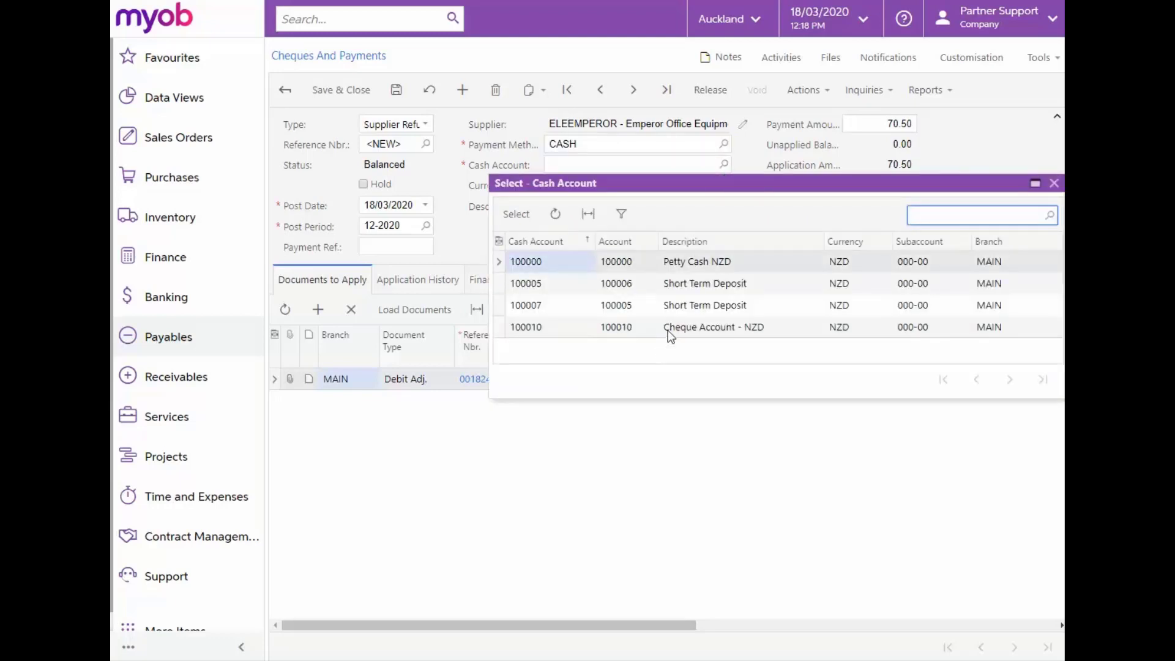
double_click(667, 328)
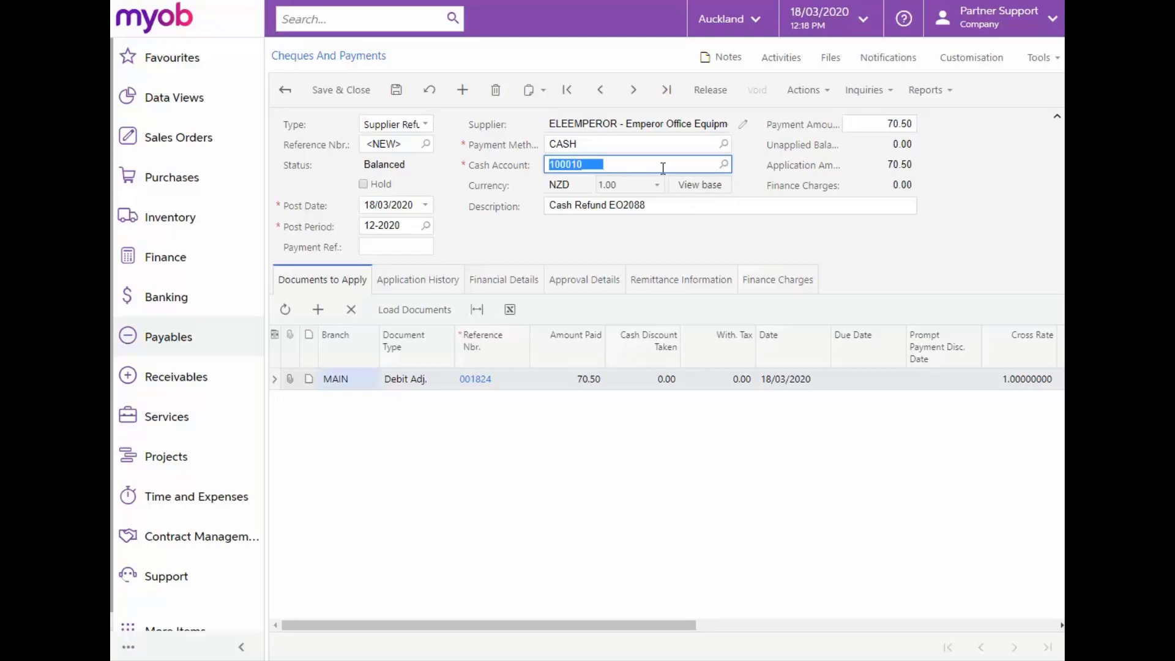
Enter RefundEO2088 as the payment reference and release the supplier refund
left_click(391, 245)
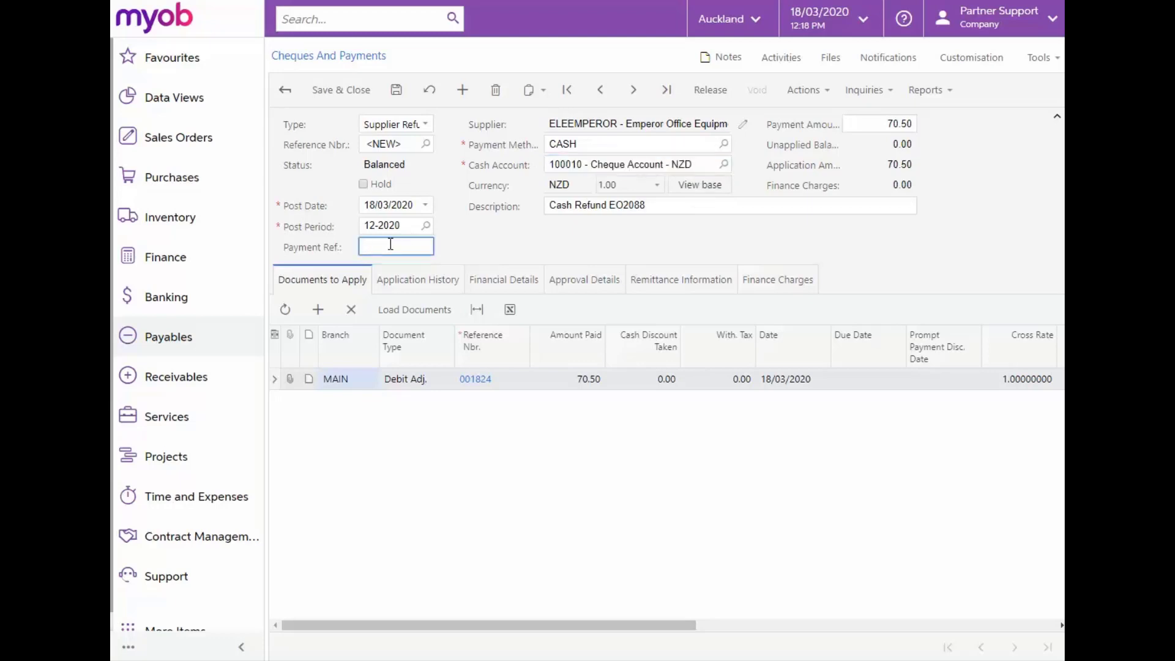
type("RefundEO2088")
left_click(706, 91)
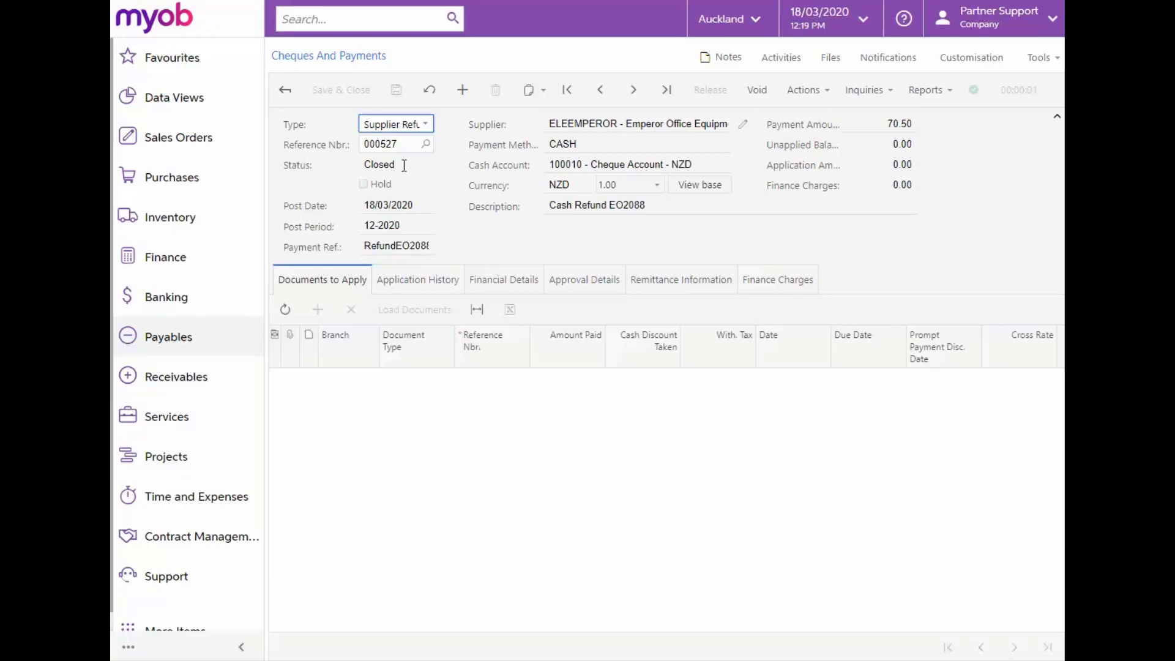
Open the GL batch linked in the supplier refund's financial details to examine its journal entries
left_click(494, 283)
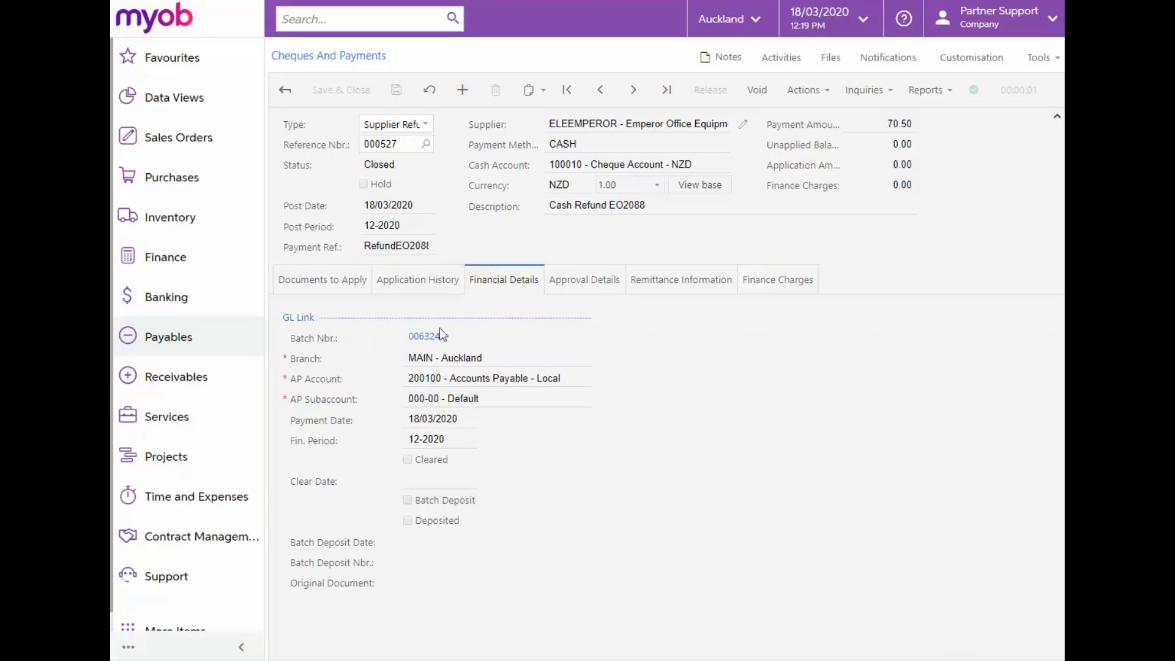
left_click(422, 335)
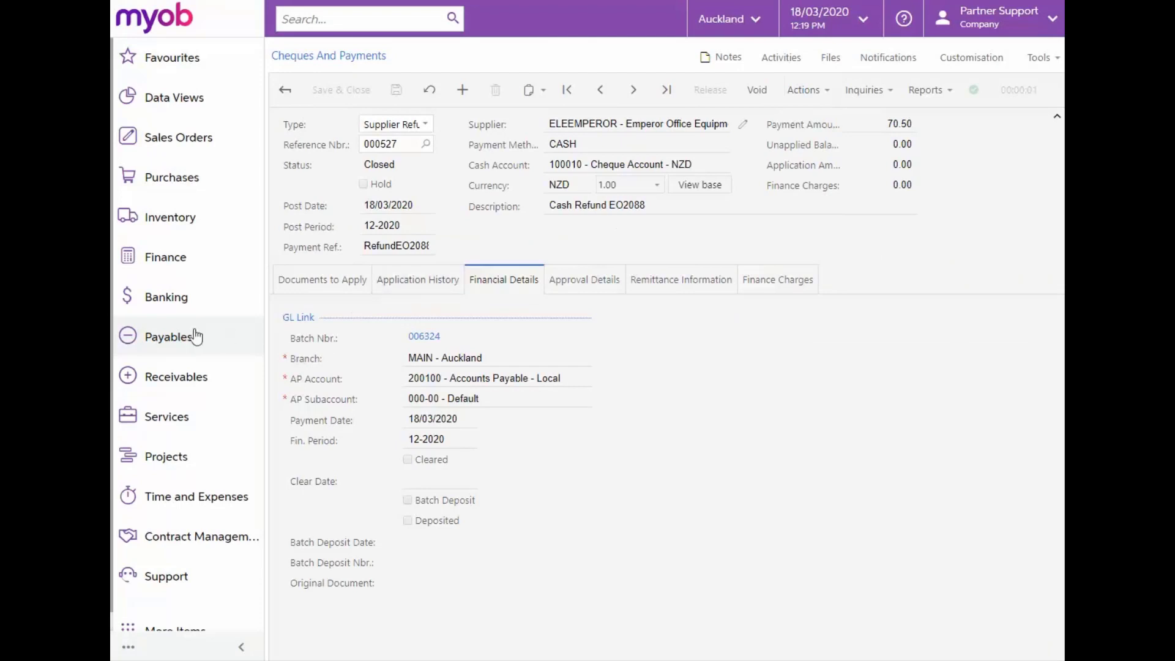
Open the Supplier Details inquiry for Emperor Office Equipment and show all of its documents
left_click(187, 339)
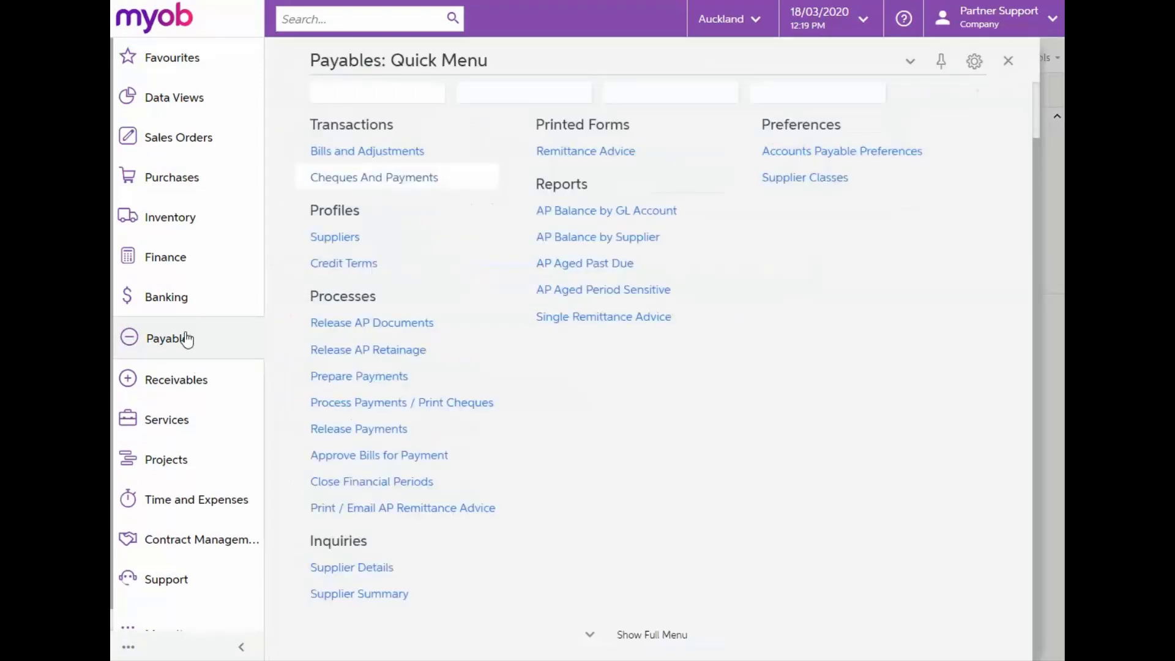
left_click(375, 567)
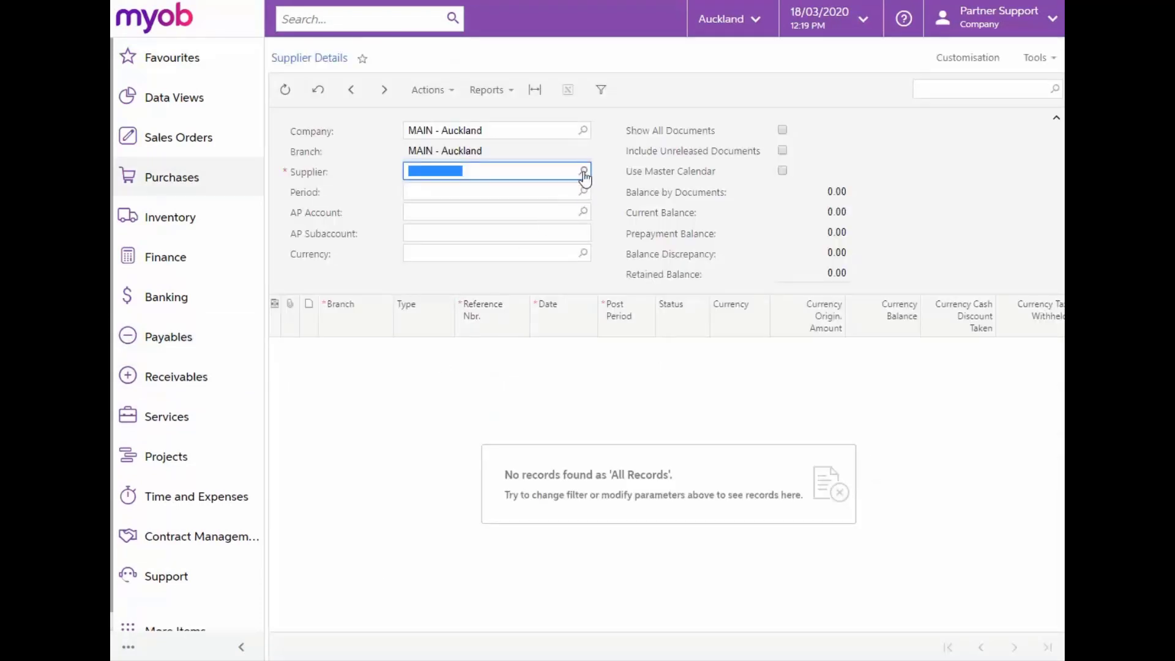
left_click(585, 171)
type("emp")
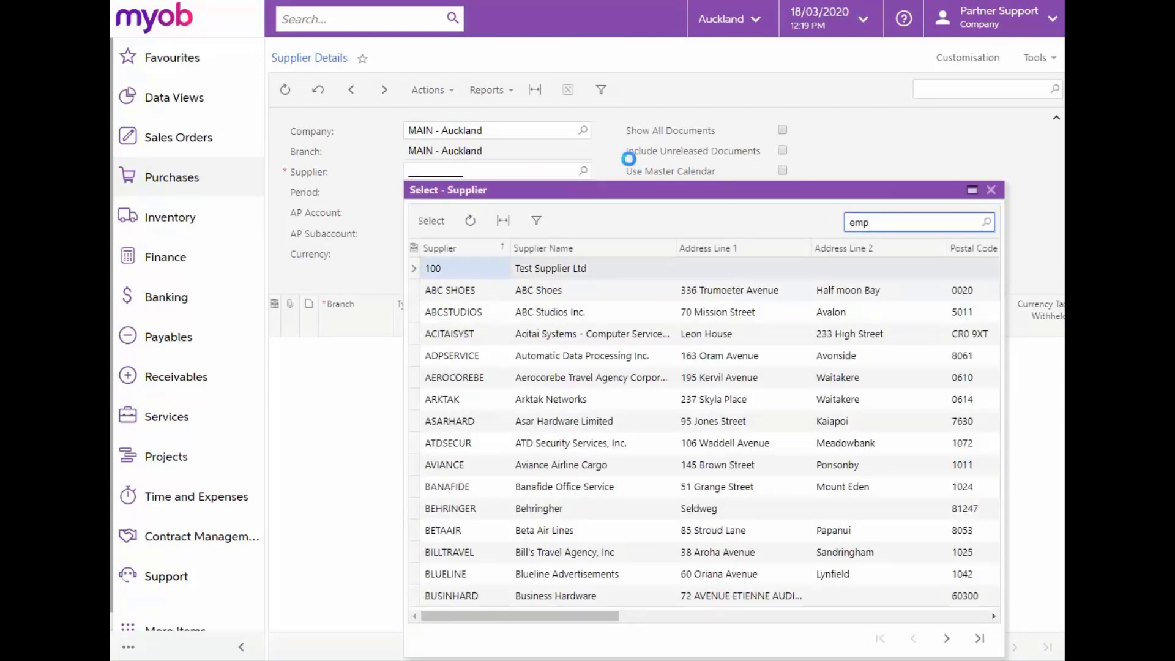
left_click(558, 290)
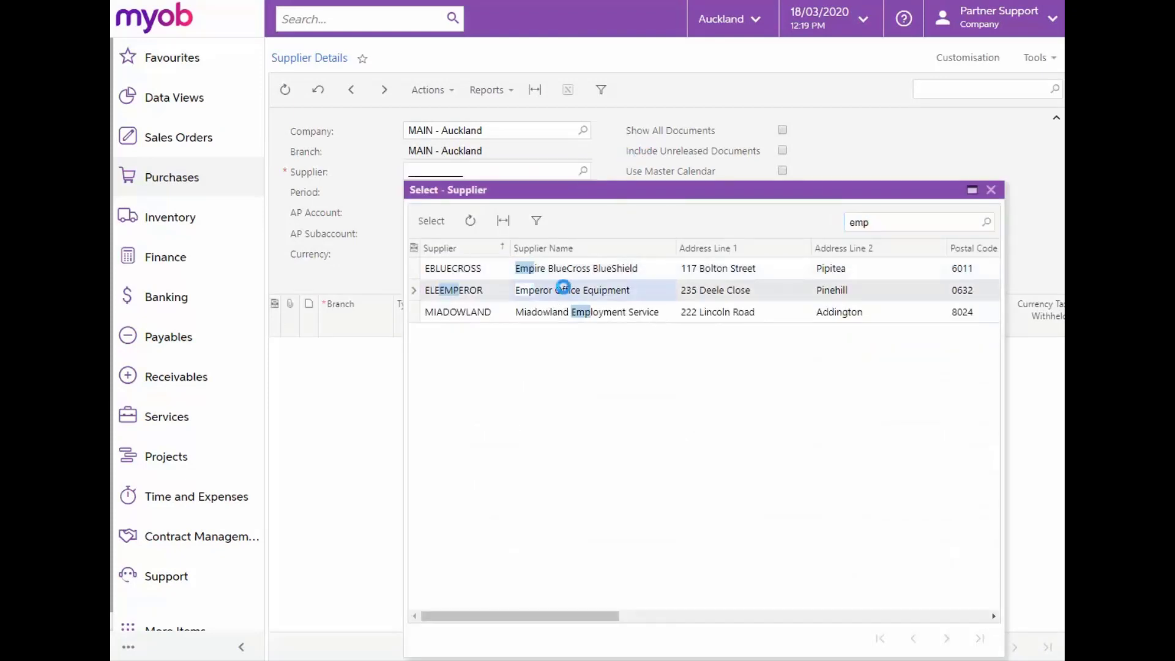
double_click(563, 287)
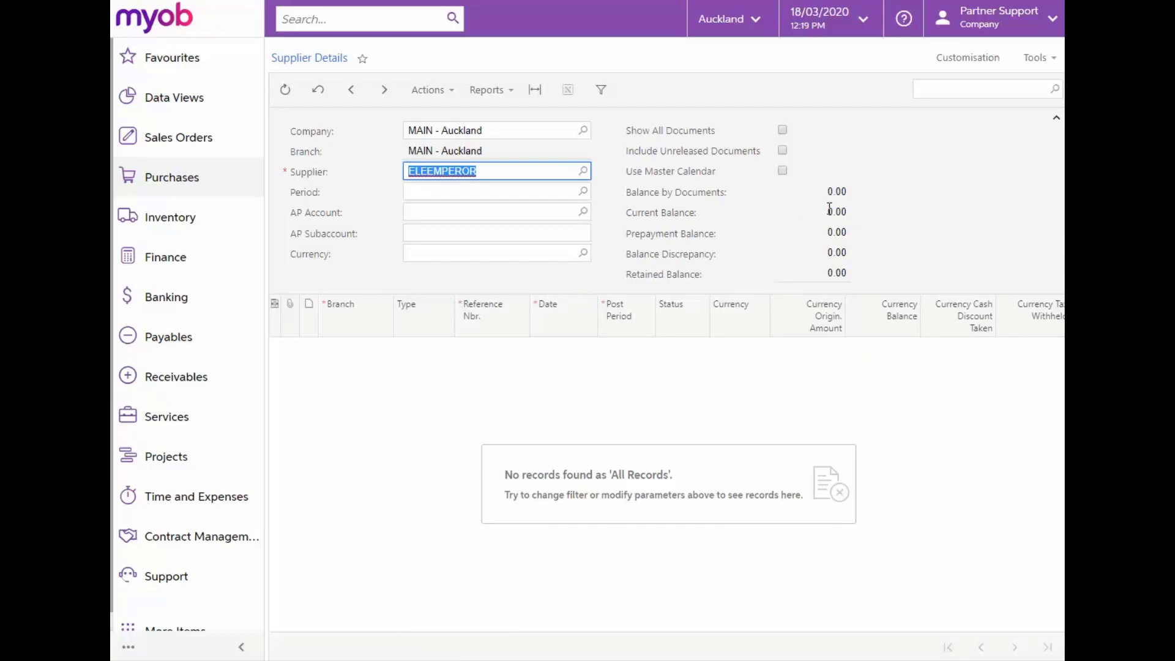
left_click(783, 131)
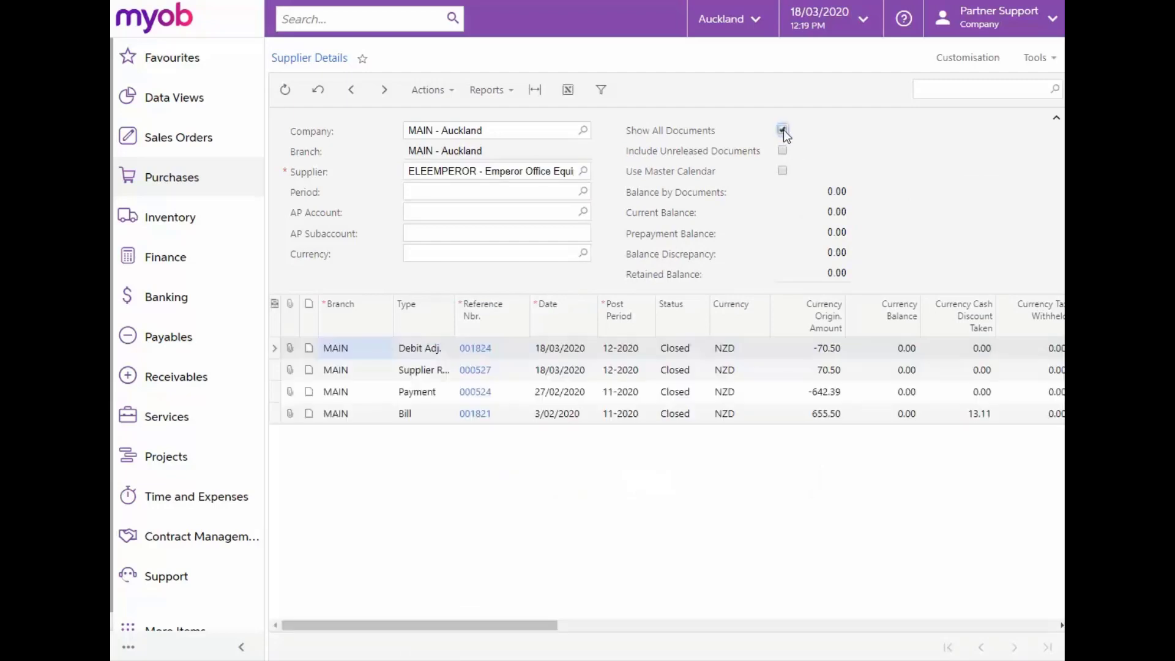